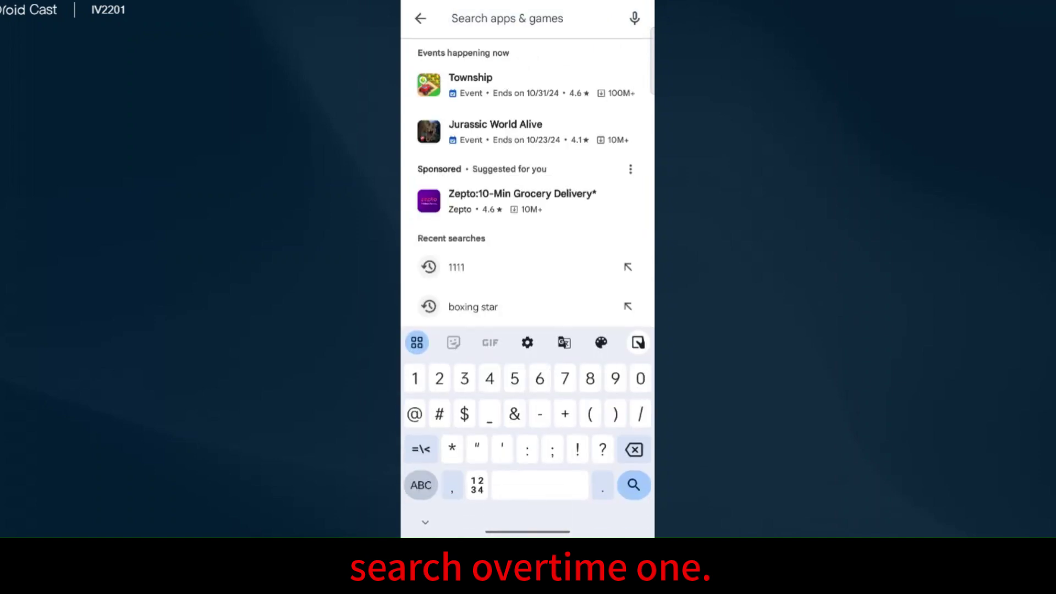
pyautogui.write('111')
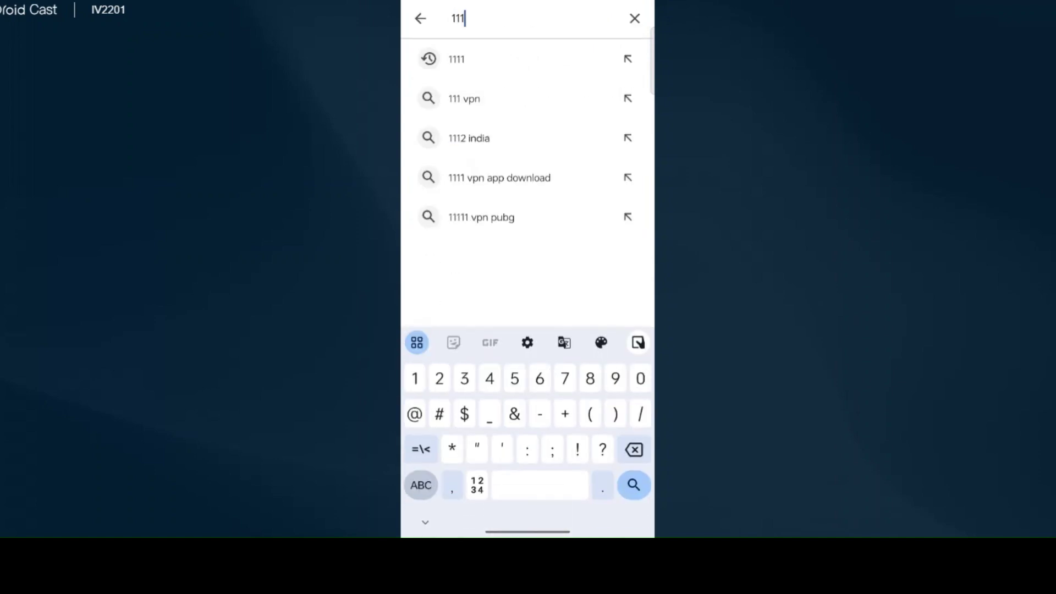
pyautogui.write('1')
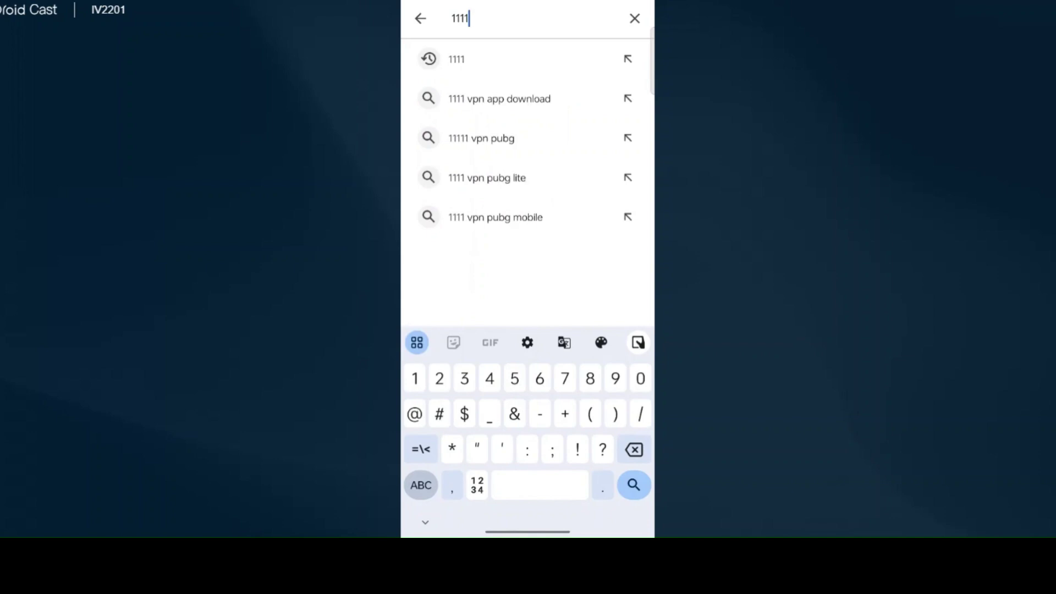
# - Submit the Play Store search for "1111" to bring up the 1.1.1.1 + WARP listing
pyautogui.press('Return')
# - Install Cloudflare's 1.1.1.1 + WARP: Safer Internet from its store page
pyautogui.click(472, 182)
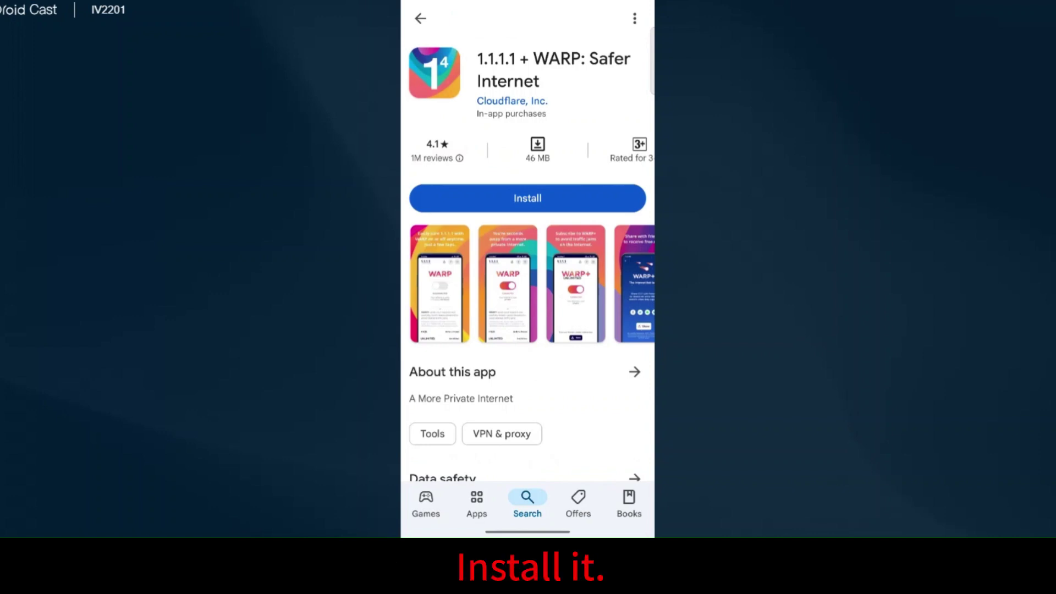
pyautogui.click(527, 198)
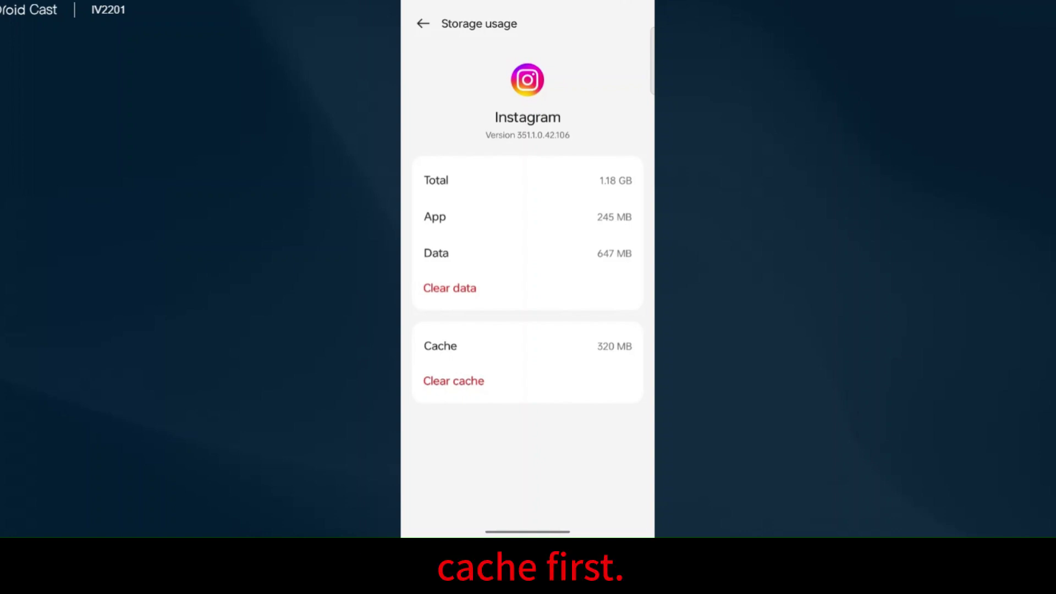
# - Clear Instagram's 320 MB cache and permanently delete its 647 MB app data
pyautogui.click(453, 381)
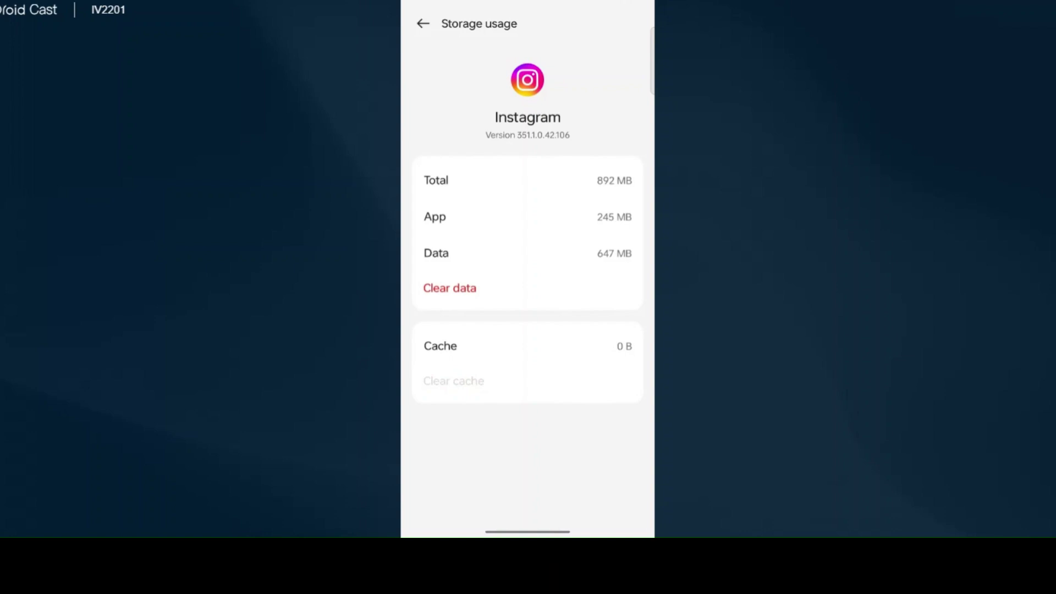
pyautogui.click(450, 287)
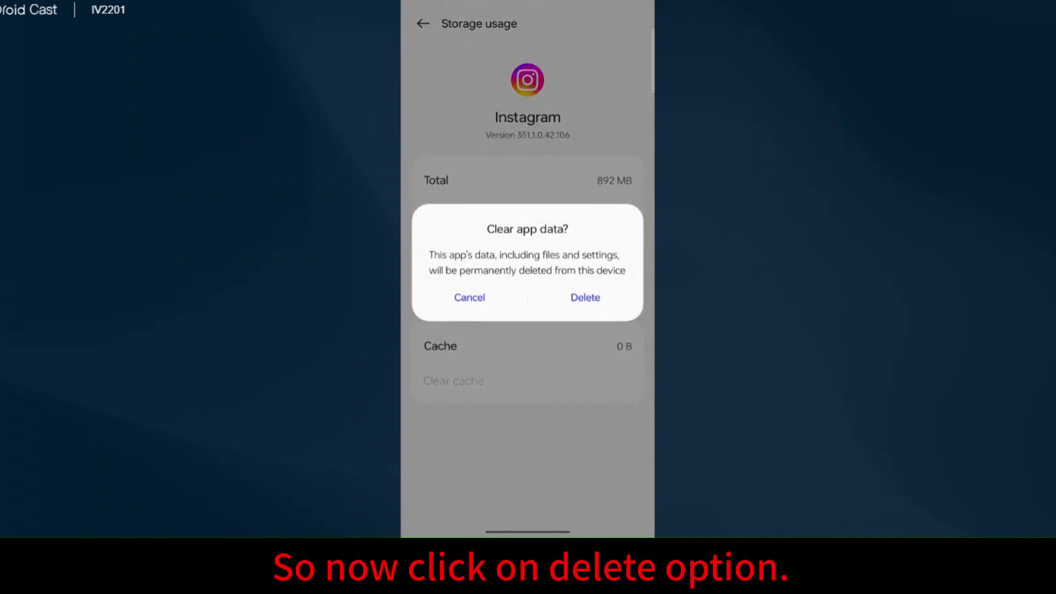
pyautogui.click(585, 297)
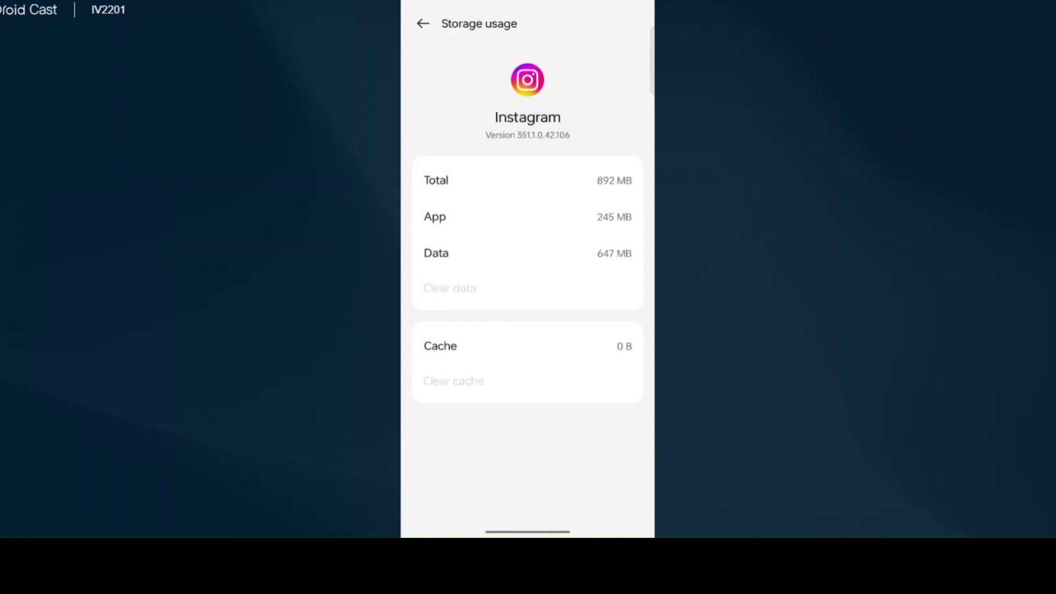
# - Back out of Instagram's Storage usage page to its app info
pyautogui.press('Escape')
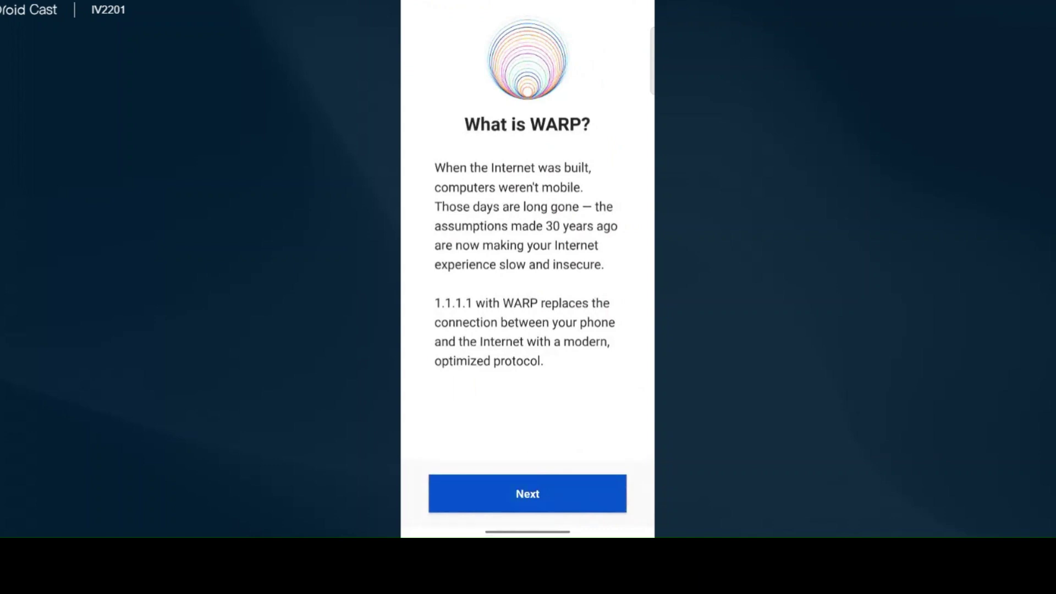
# - Pass the What is WARP? intro, accept the privacy terms and request the VPN profile install
pyautogui.click(528, 494)
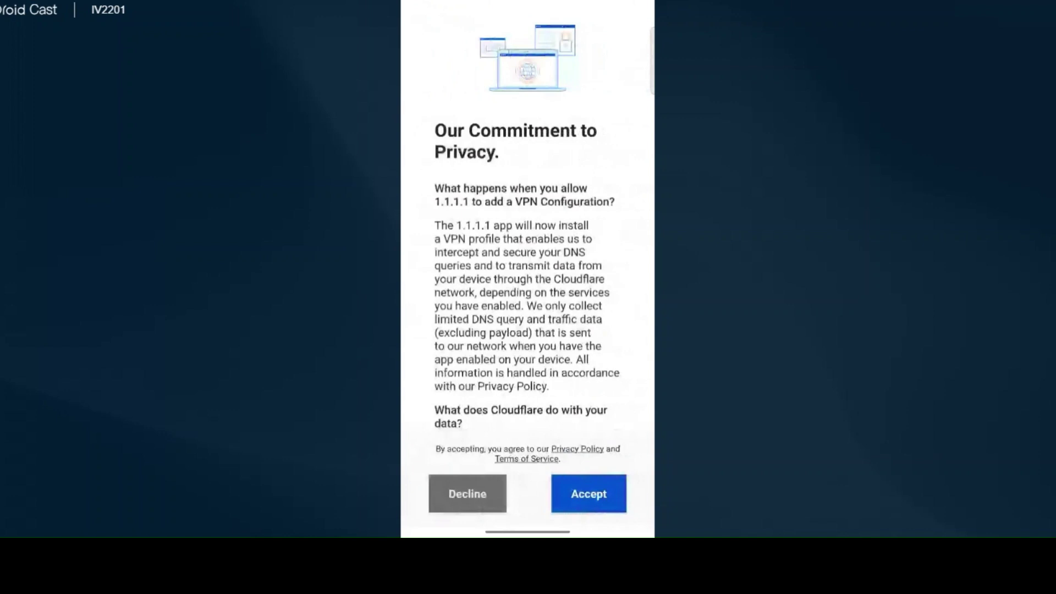
pyautogui.click(589, 494)
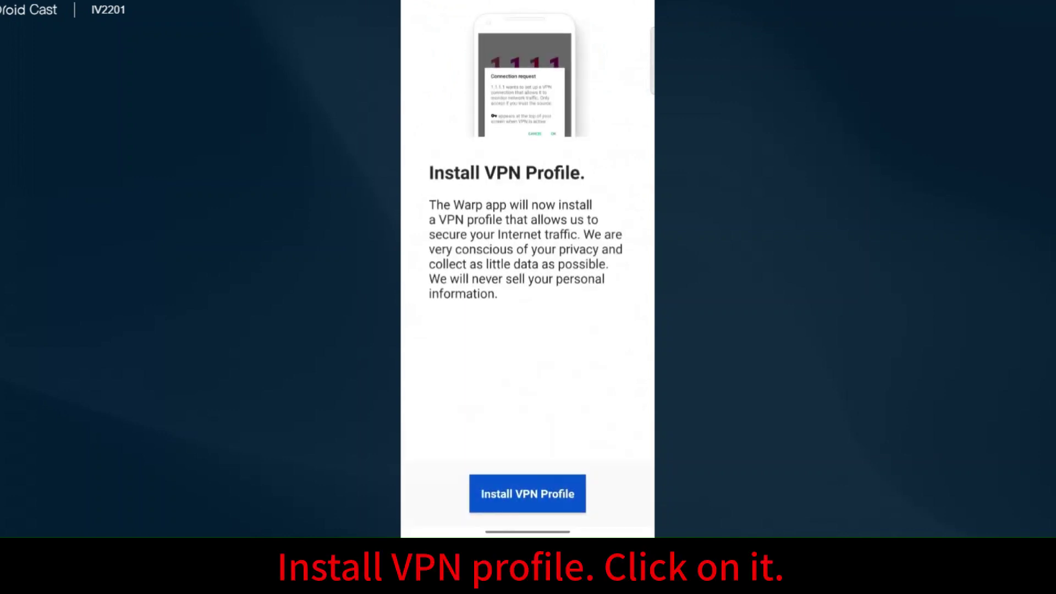
pyautogui.click(527, 493)
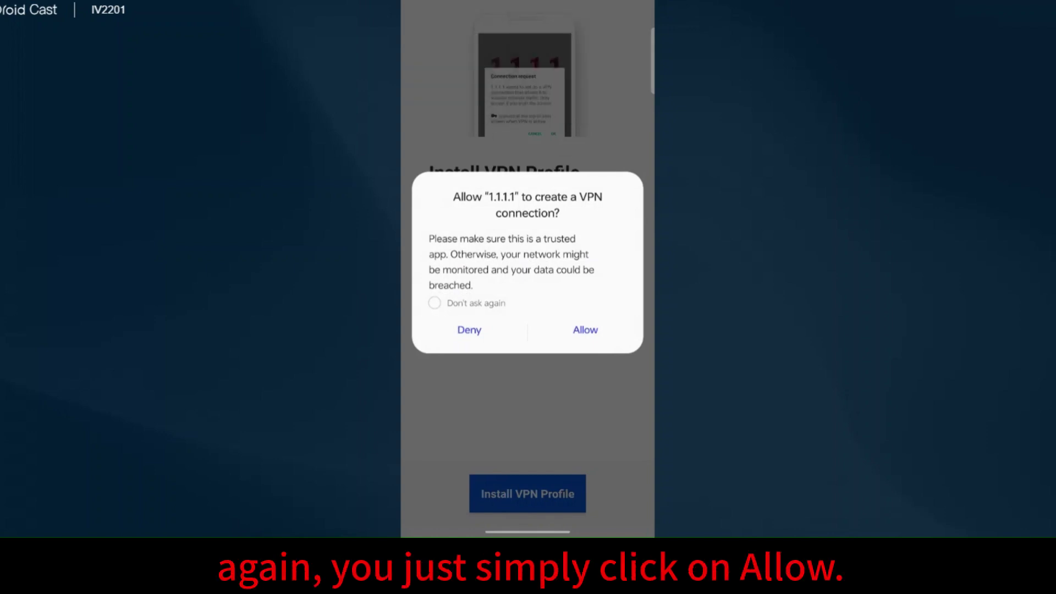
# - Allow 1.1.1.1 to create a VPN connection and to send notifications
pyautogui.click(585, 329)
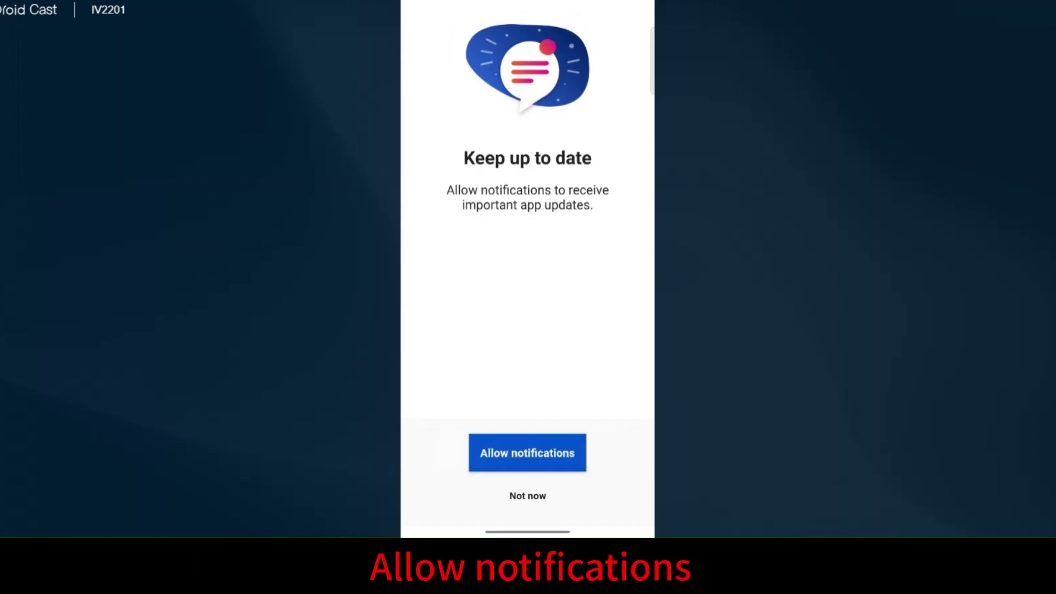
pyautogui.click(527, 453)
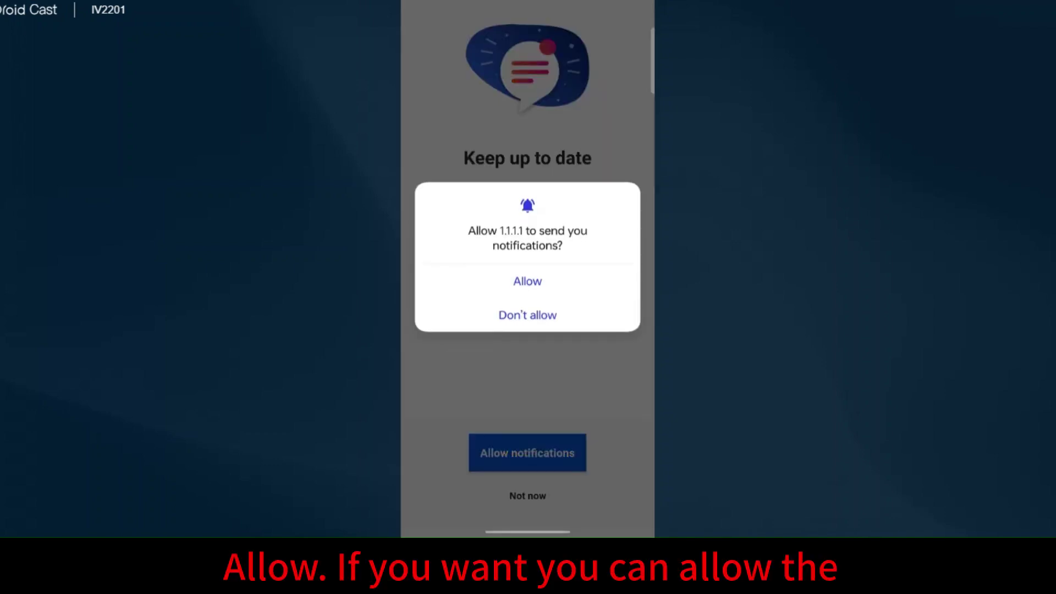
pyautogui.click(528, 281)
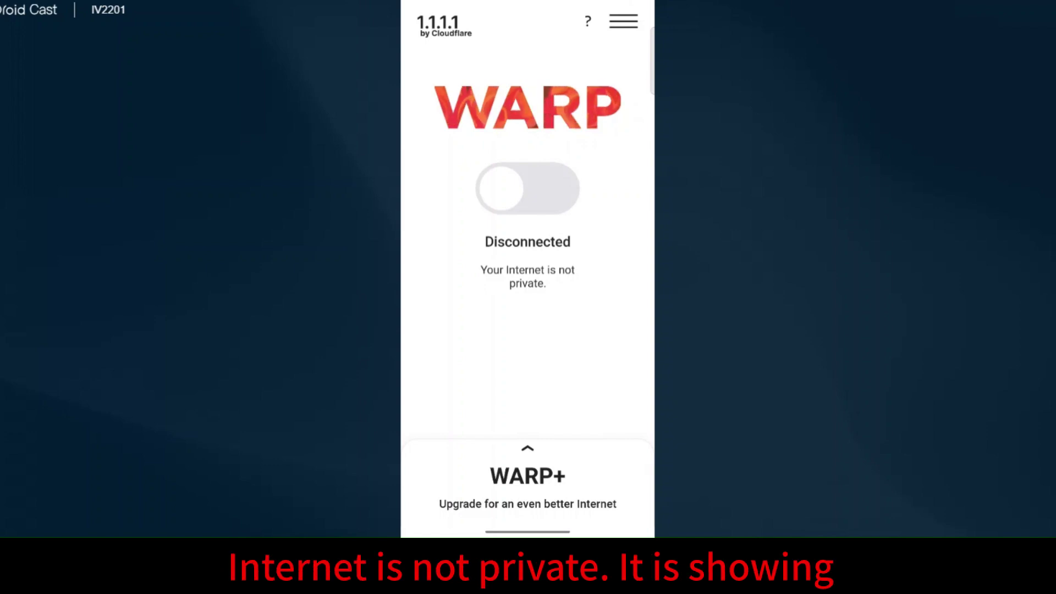
# - Toggle WARP on until it shows Connected and "Your Internet is private."
pyautogui.click(528, 188)
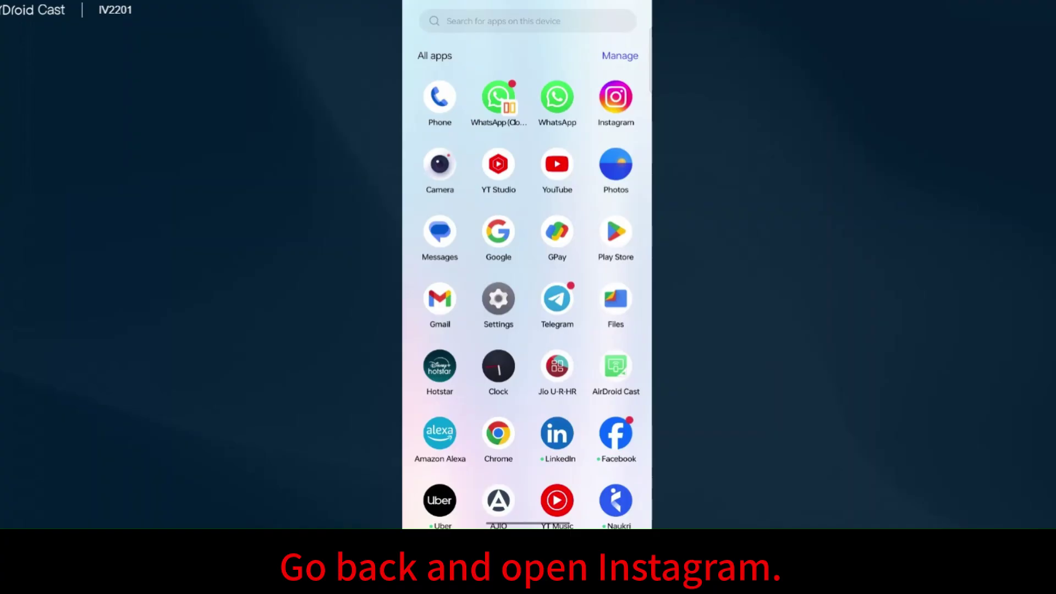
# - Launch Instagram from the app drawer to its home feed
pyautogui.click(617, 96)
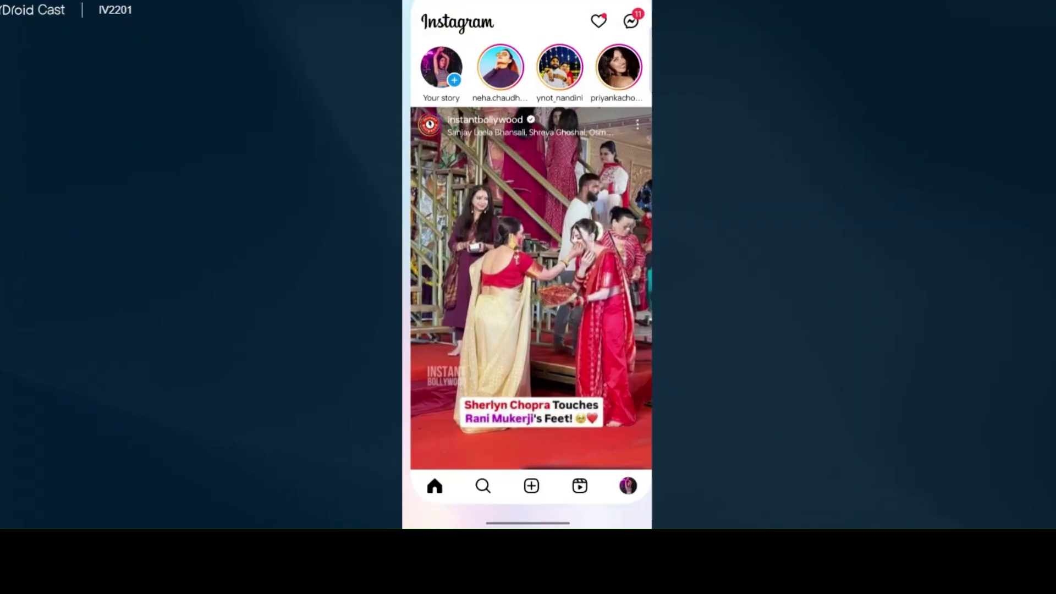